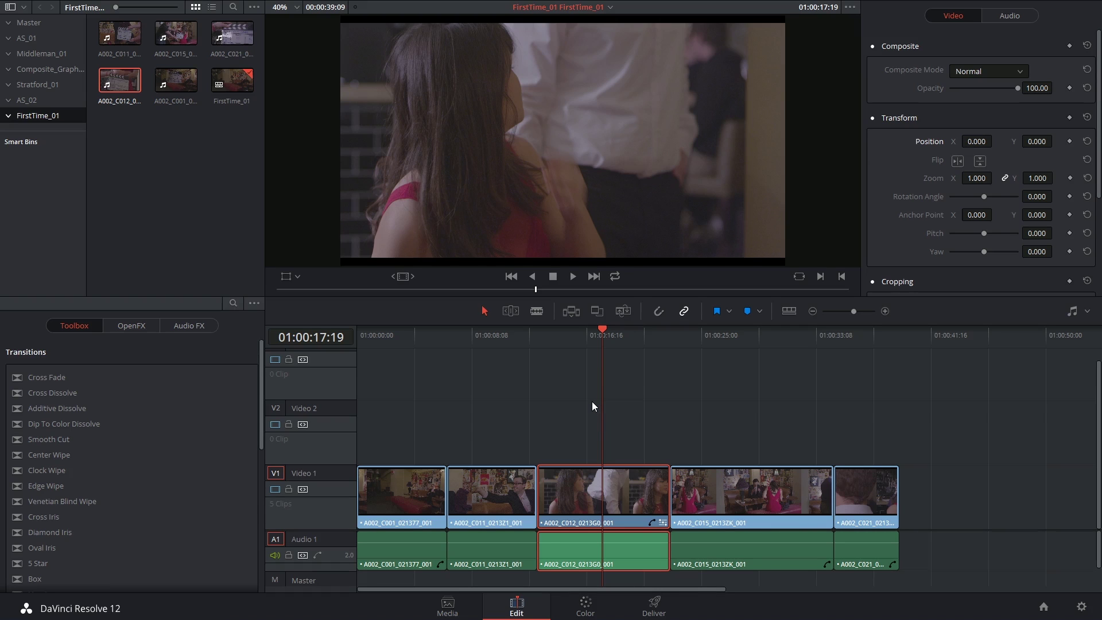
Scroll the timeline to reach 01:00:14:13 in the A002_C012 clip
{"action": "scroll", "coordinate": [886, 180], "scroll_direction": "down", "scroll_amount": 4}
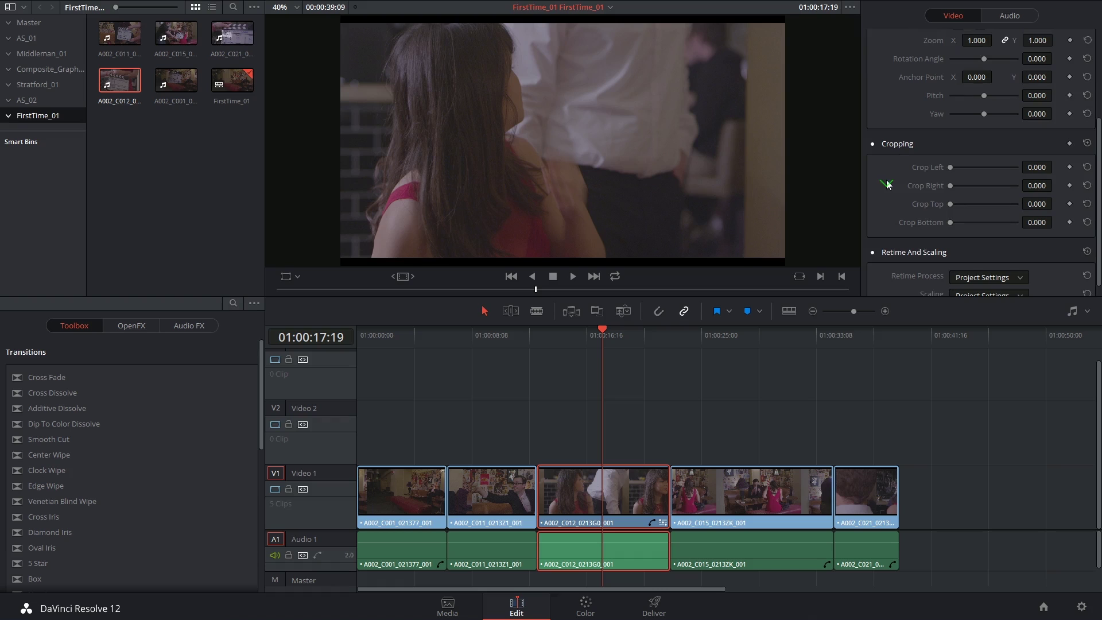
{"action": "scroll", "coordinate": [888, 192], "scroll_direction": "down", "scroll_amount": 1}
{"action": "scroll", "coordinate": [888, 192], "scroll_direction": "up", "scroll_amount": 5}
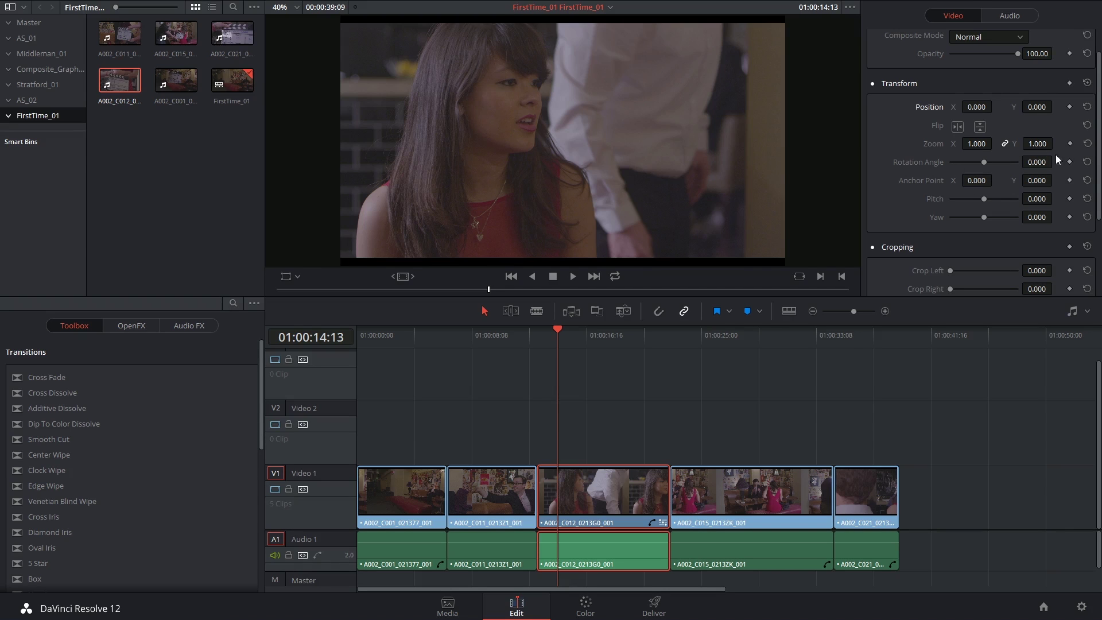
Keyframe Zoom and Rotation, then at 01:00:19:12 set Zoom 1.440, Position 50/-83, Rotation 5.297
{"action": "left_click", "coordinate": [1070, 144]}
{"action": "left_click", "coordinate": [1069, 162]}
{"action": "left_click_drag", "start_coordinate": [556, 342], "coordinate": [625, 342]}
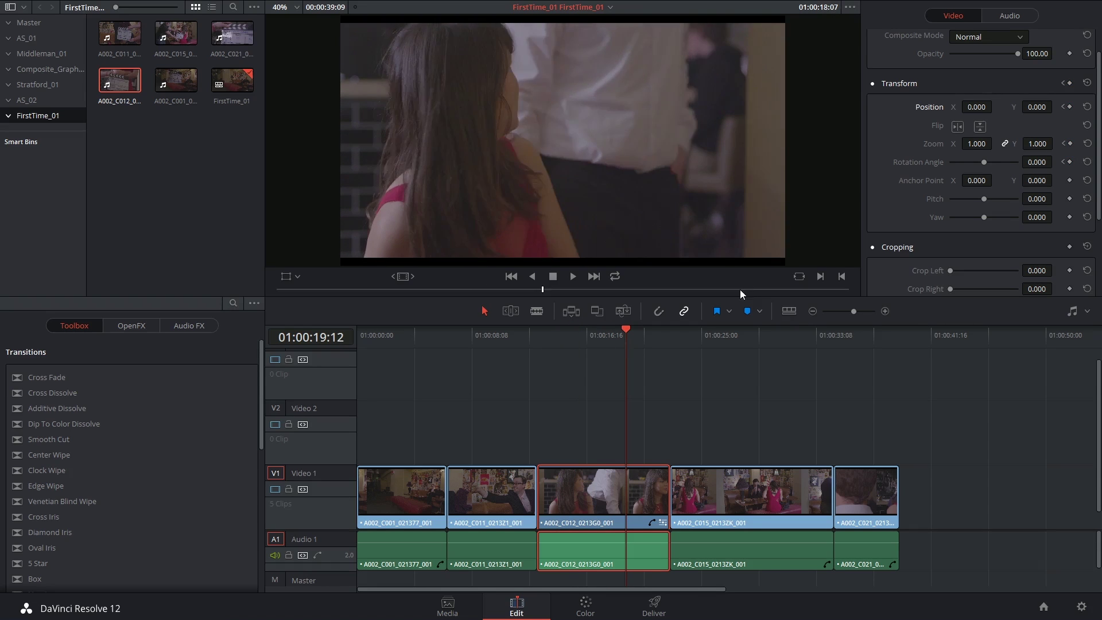
{"action": "left_click_drag", "start_coordinate": [977, 144], "coordinate": [996, 144]}
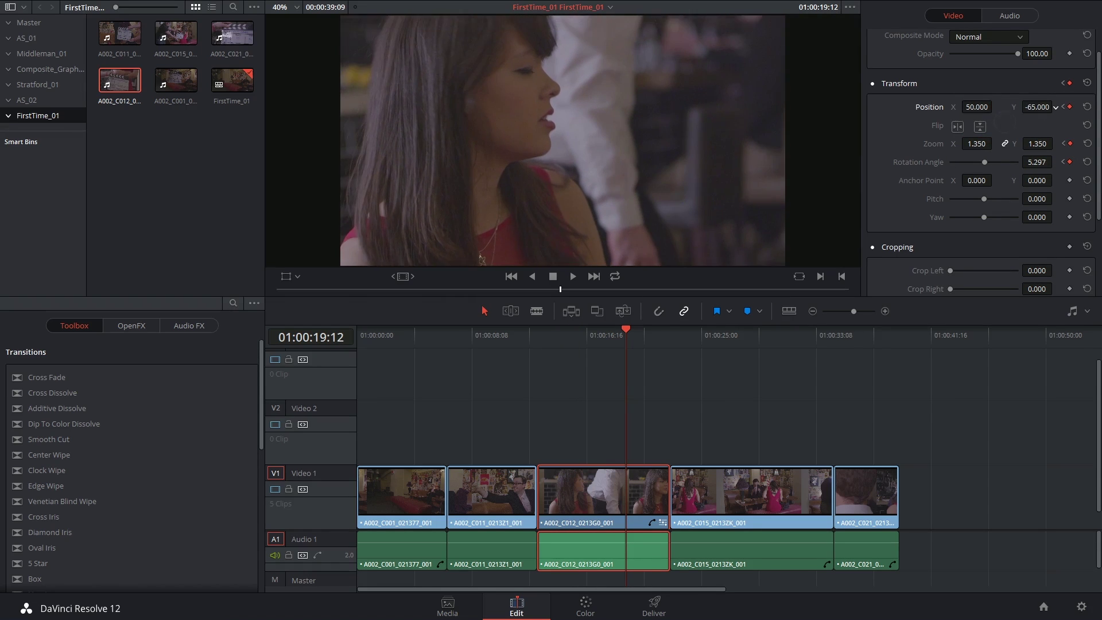
{"action": "key", "text": "ctrl+z"}
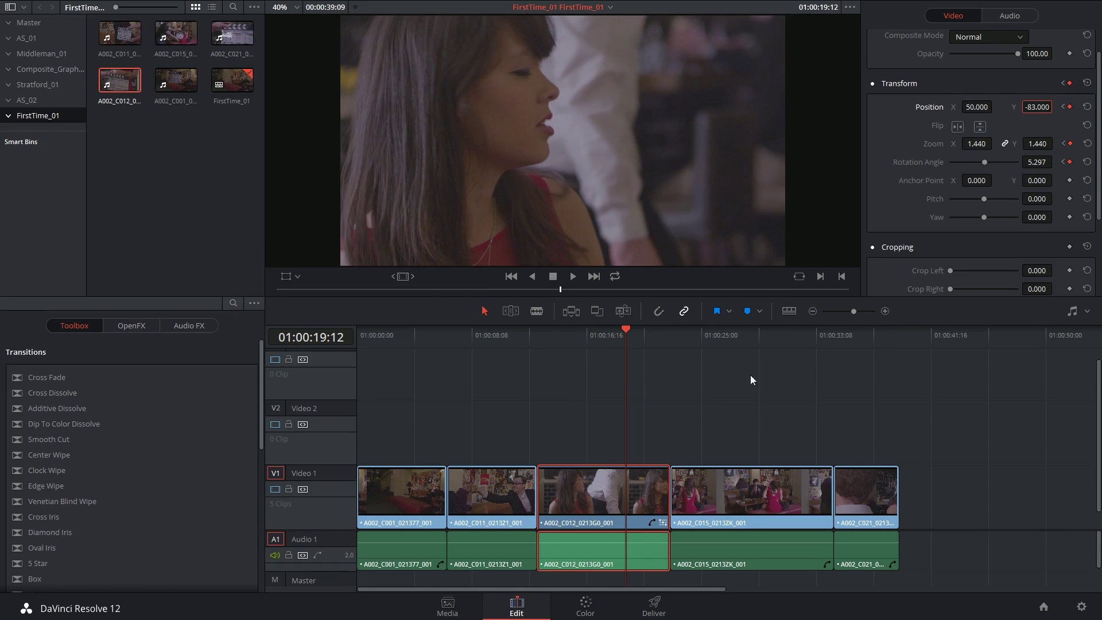
Open the clip's keyframe track and expand Transform into Position, Zoom and Rotation Angle rows
{"action": "left_click", "coordinate": [661, 522]}
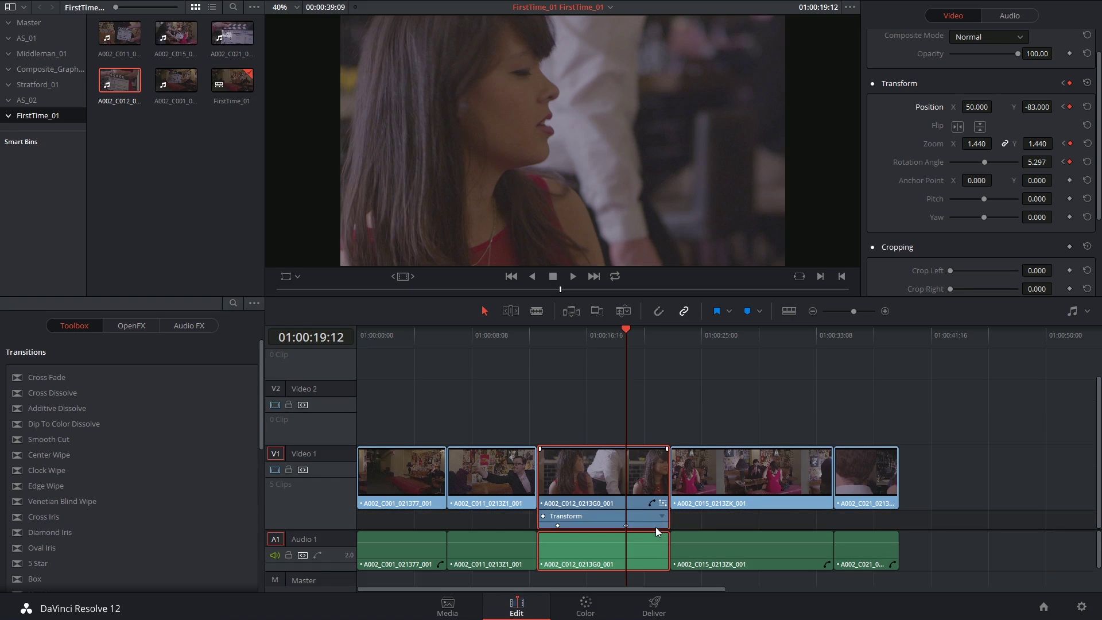
{"action": "left_click", "coordinate": [663, 516]}
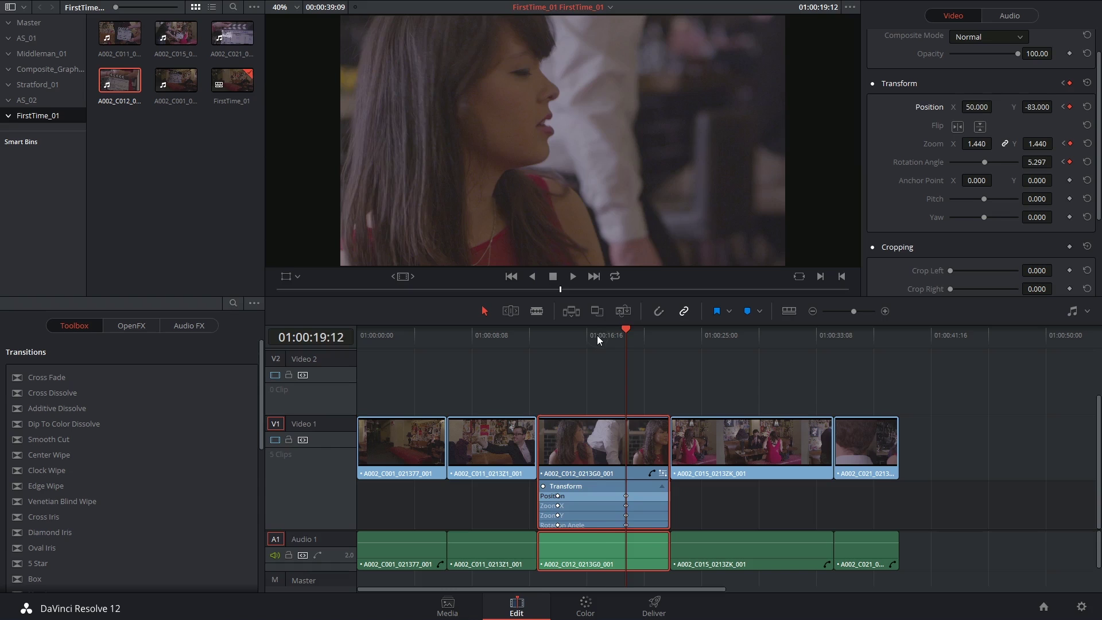
{"action": "left_click", "coordinate": [579, 337]}
Preview the push-in, stop at 01:00:15:00, and select the Zoom X keyframe row
{"action": "left_click_drag", "start_coordinate": [577, 339], "coordinate": [555, 351]}
{"action": "key", "text": "space"}
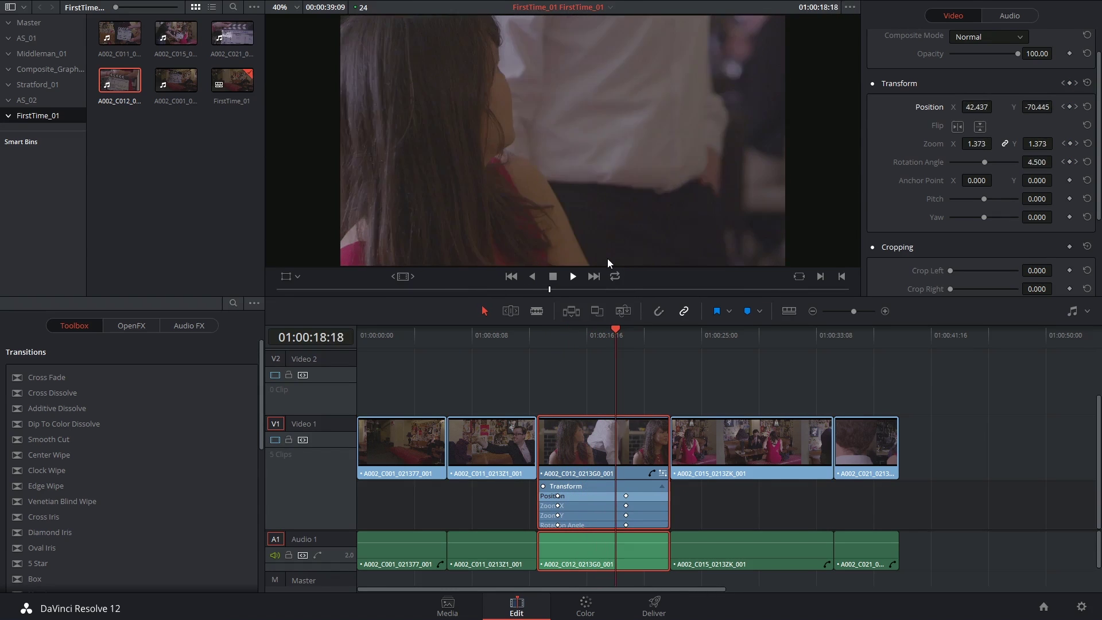
{"action": "left_click_drag", "start_coordinate": [637, 340], "coordinate": [564, 347]}
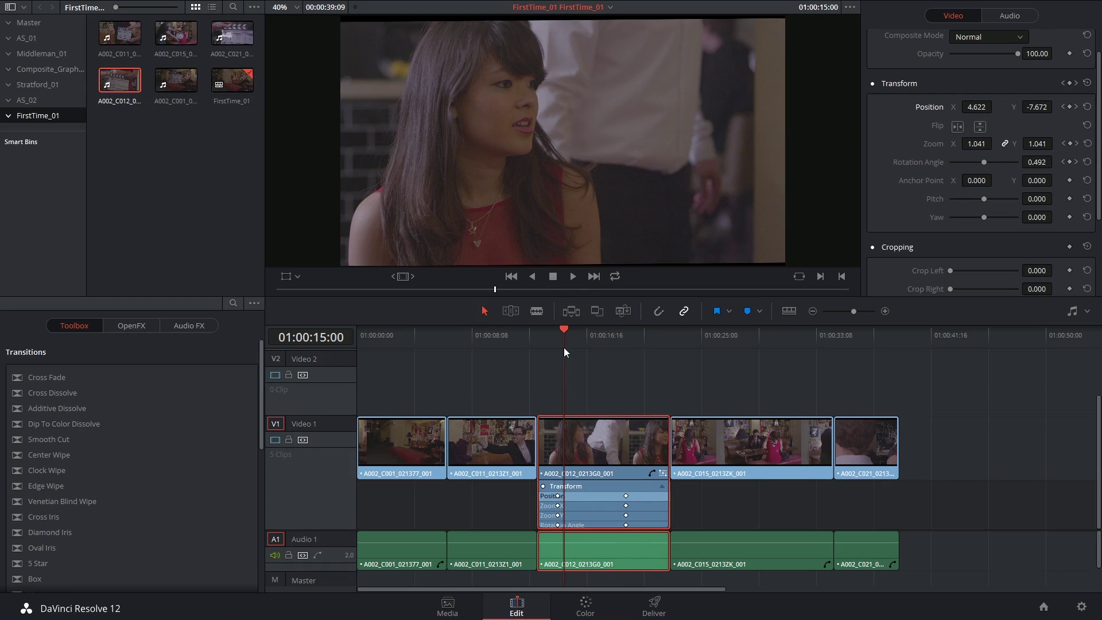
{"action": "left_click", "coordinate": [576, 504]}
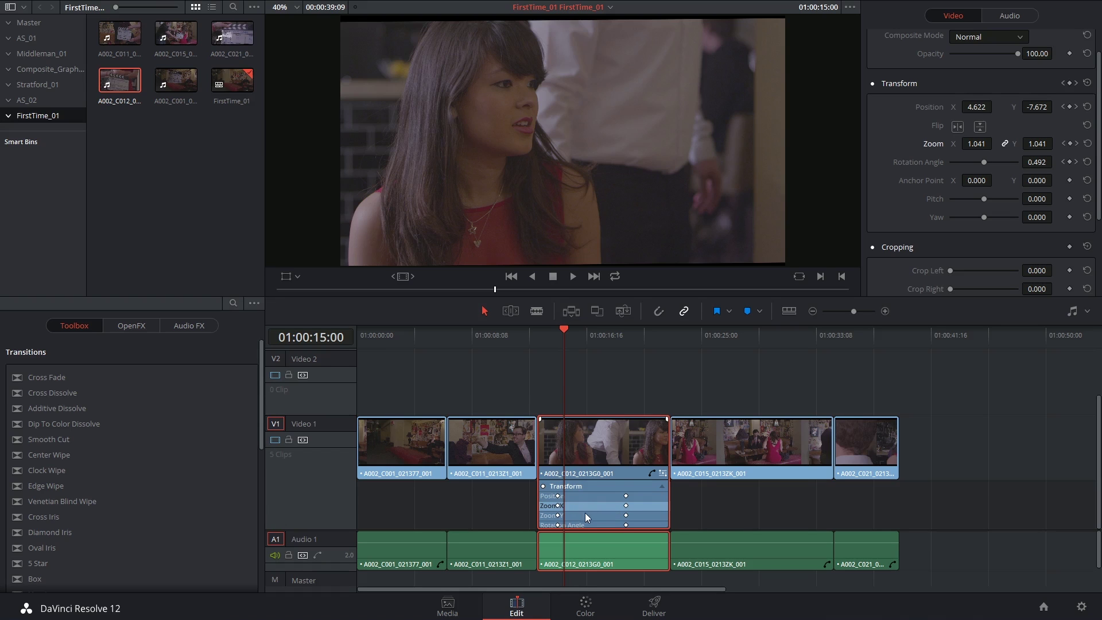
Show the zoomed-in curve editor with the Zoom X linear ramp, after checking Zoom Y and Rotation Angle
{"action": "left_click", "coordinate": [651, 474]}
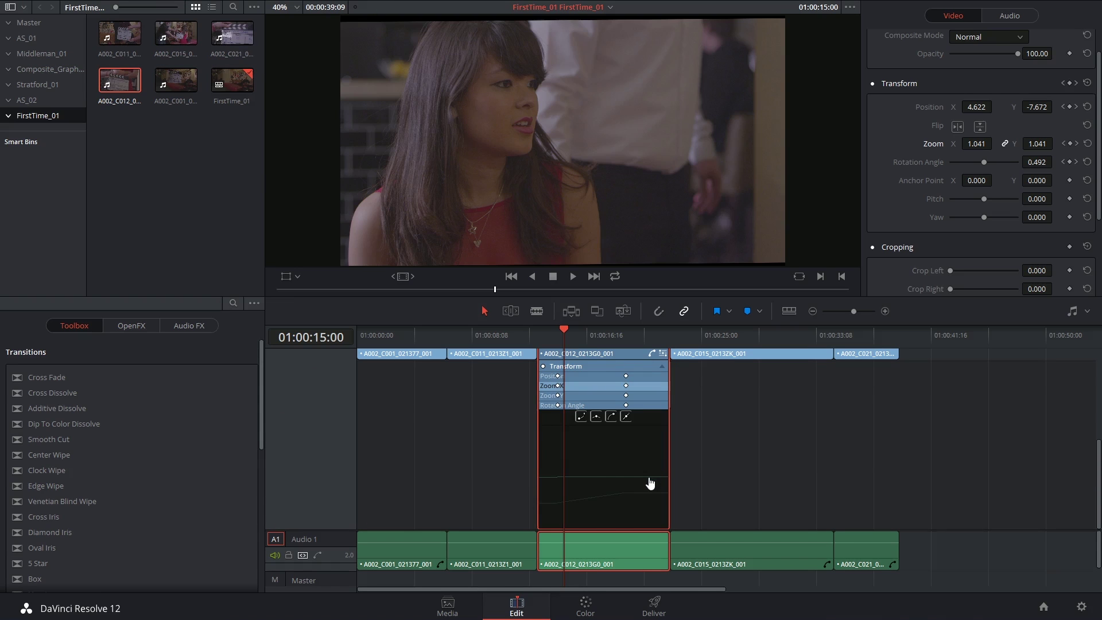
{"action": "key", "text": "ctrl+plus"}
{"action": "left_click", "coordinate": [538, 395]}
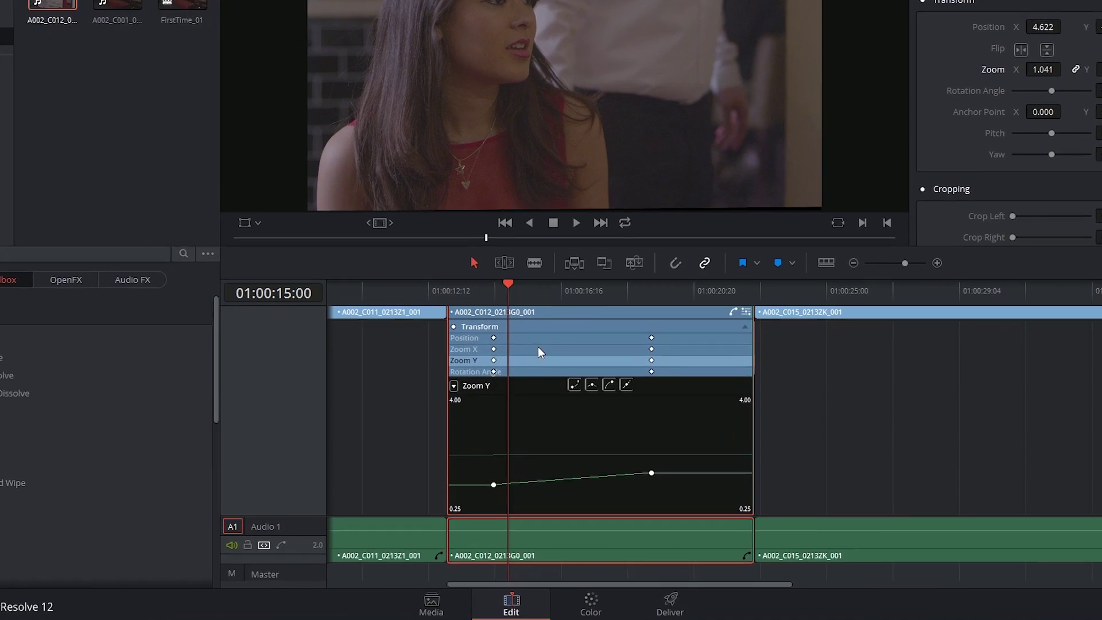
{"action": "left_click", "coordinate": [540, 345]}
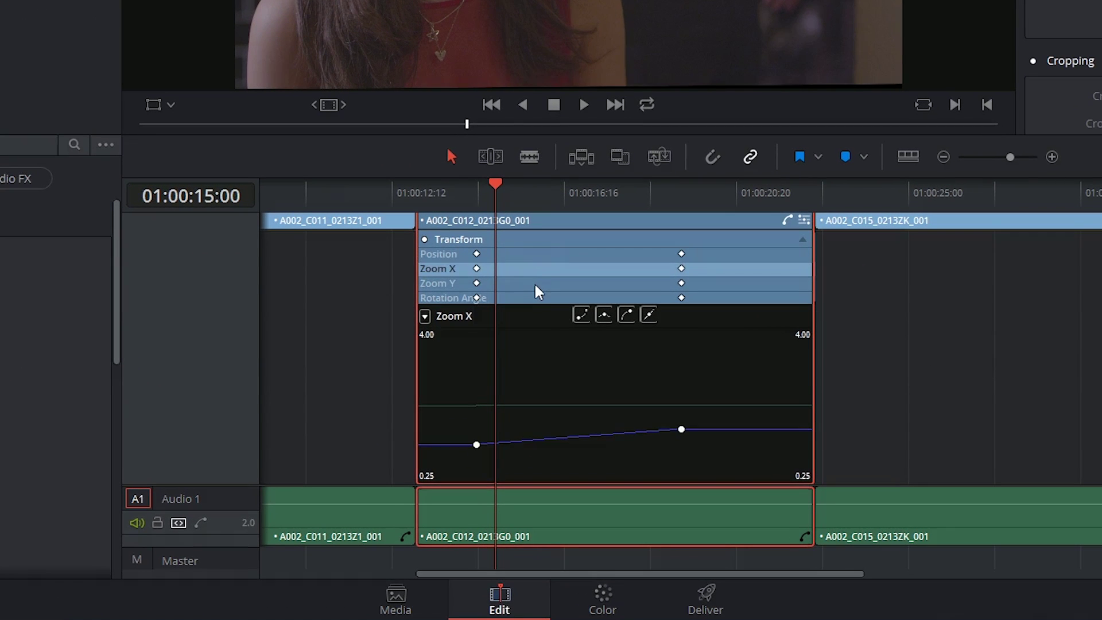
{"action": "left_click", "coordinate": [533, 298]}
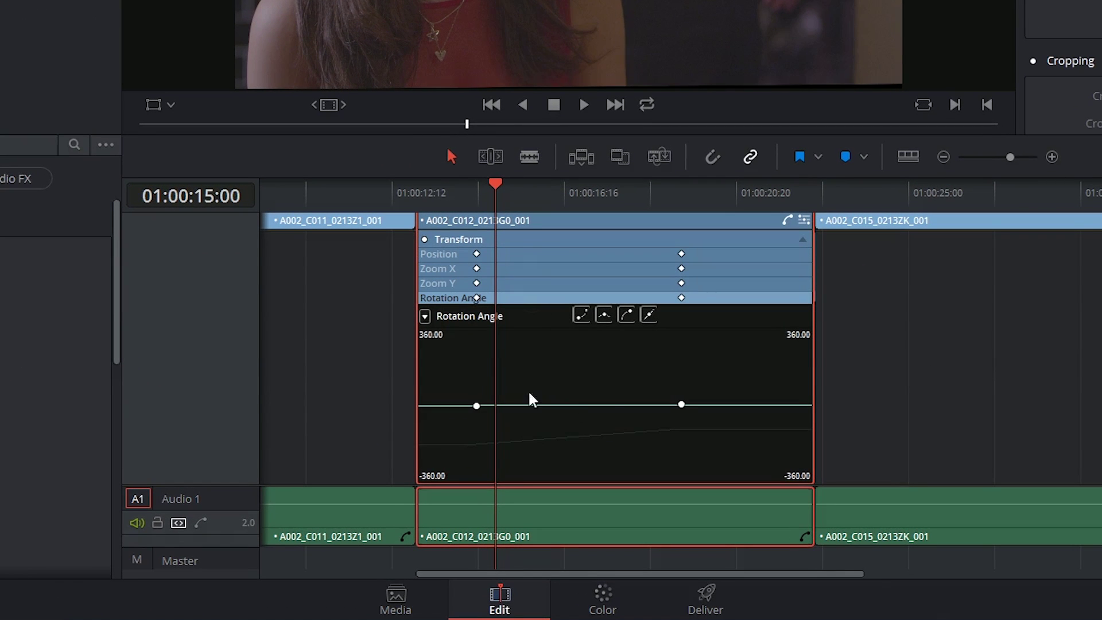
{"action": "left_click", "coordinate": [509, 269]}
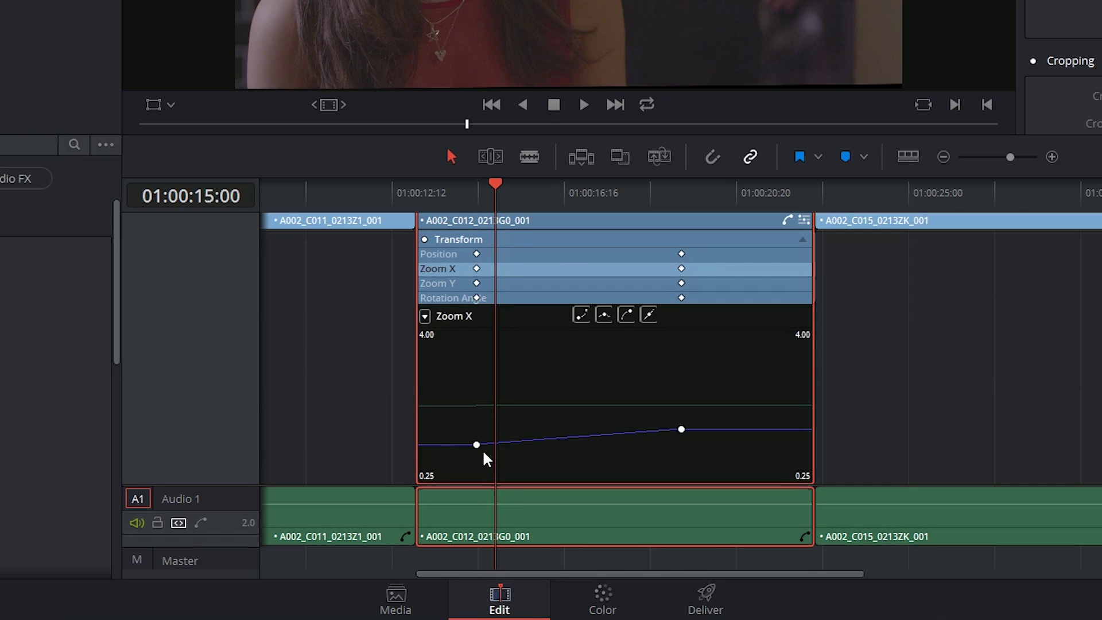
{"action": "key", "text": "Right"}
{"action": "key", "text": "Right"}
{"action": "key", "text": "Right"}
{"action": "key", "text": "Right"}
{"action": "key", "text": "Right"}
{"action": "key", "text": "Right"}
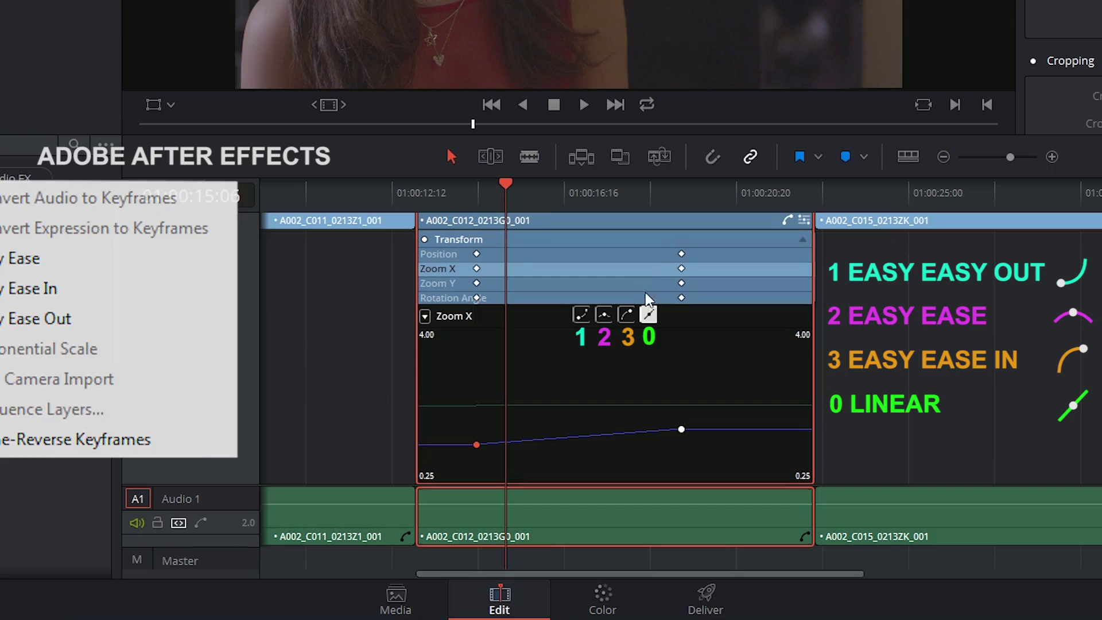
Give the first Zoom X keyframe a steeper eased bezier, then scrub back near the animation start
{"action": "left_click", "coordinate": [588, 315]}
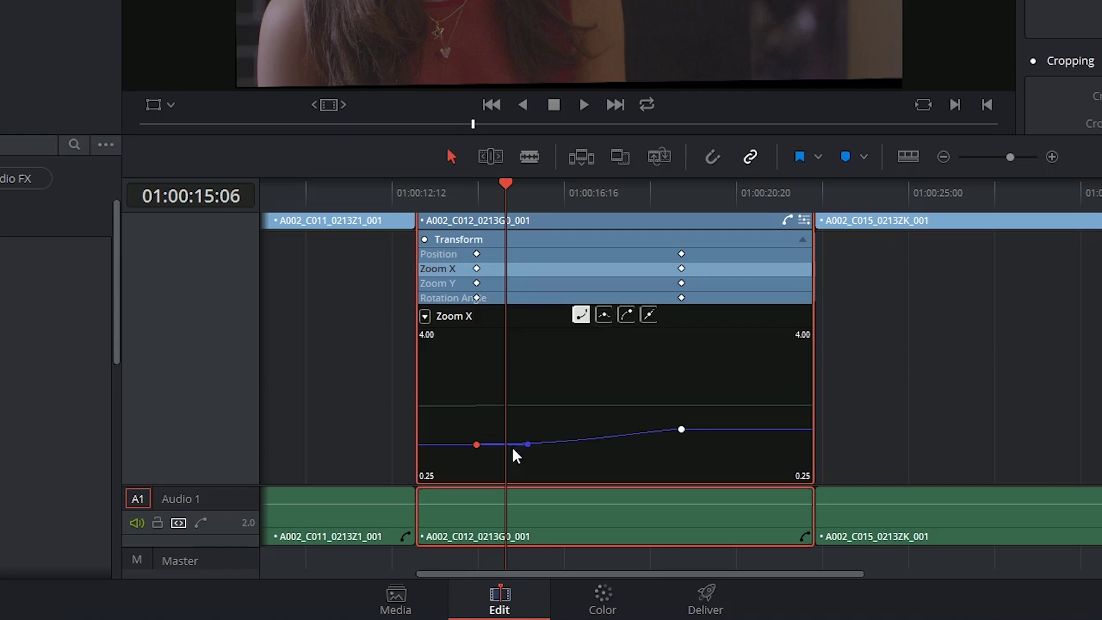
{"action": "mouse_move", "coordinate": [531, 446]}
{"action": "left_mouse_down"}
{"action": "mouse_move", "coordinate": [534, 435]}
{"action": "mouse_move", "coordinate": [513, 439]}
{"action": "left_mouse_up"}
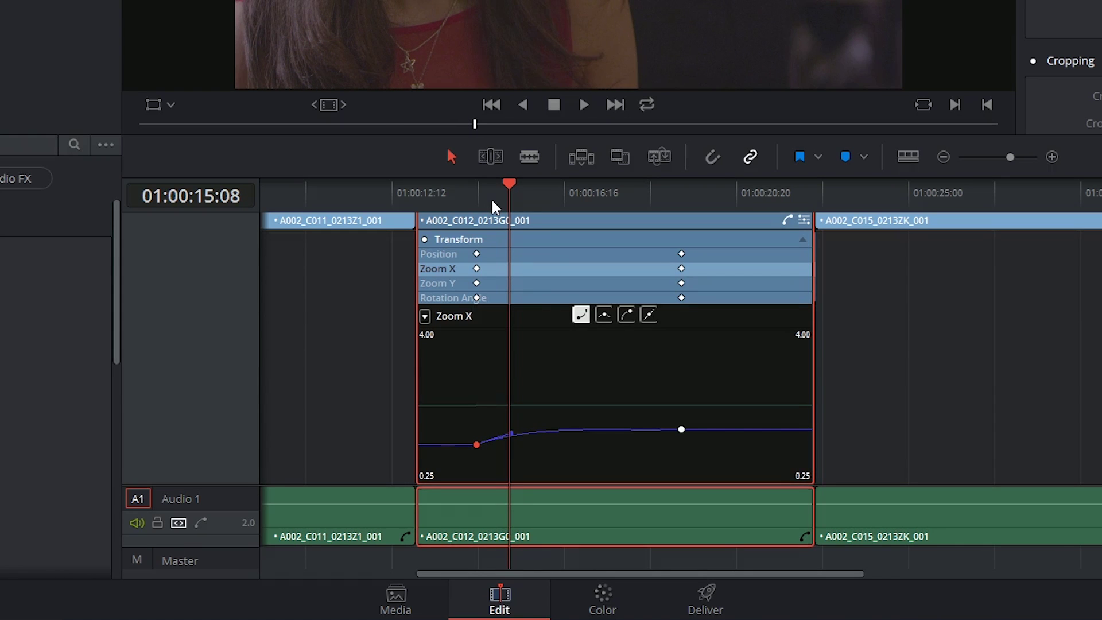
{"action": "left_click_drag", "start_coordinate": [491, 200], "coordinate": [470, 215]}
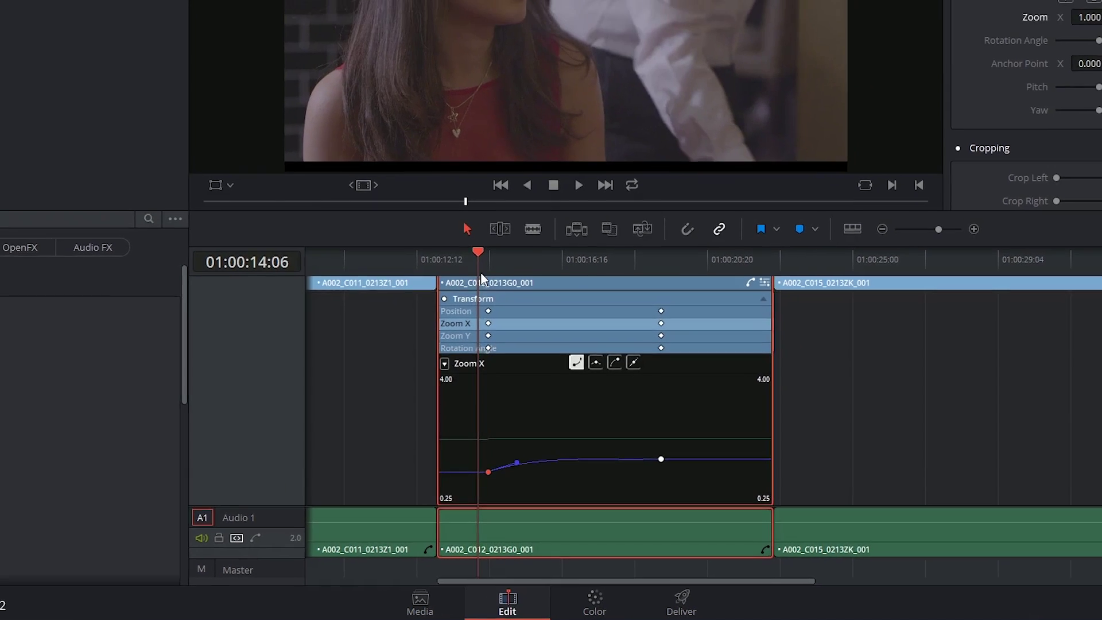
{"action": "left_click_drag", "start_coordinate": [481, 279], "coordinate": [484, 277]}
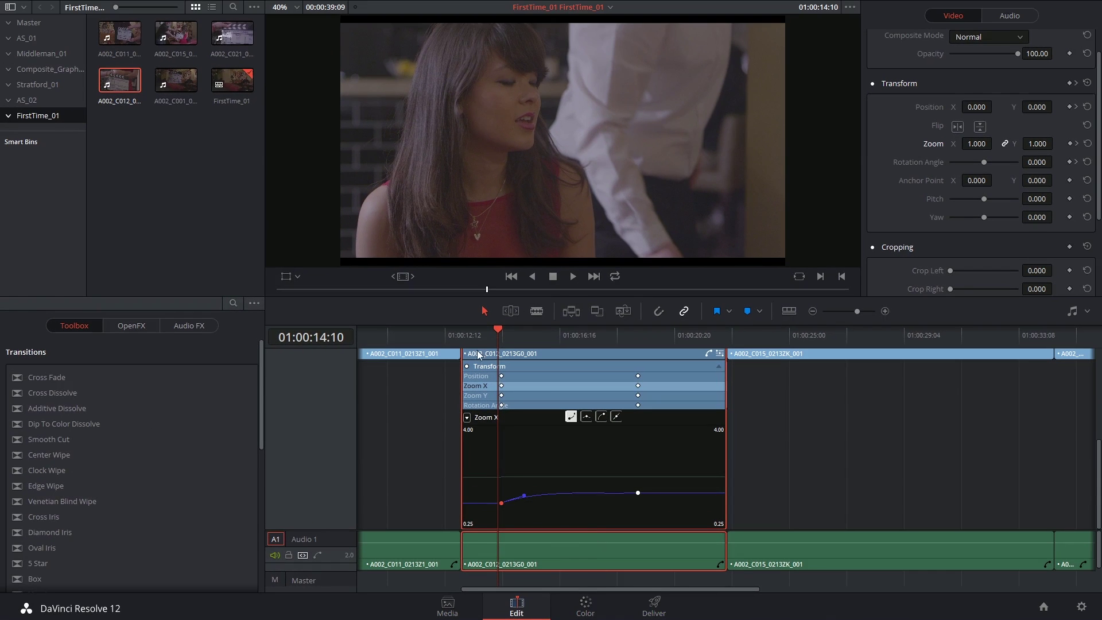
Play the eased push-in from before the clip and retime the final Zoom X keyframe at 1.440
{"action": "left_click", "coordinate": [485, 332]}
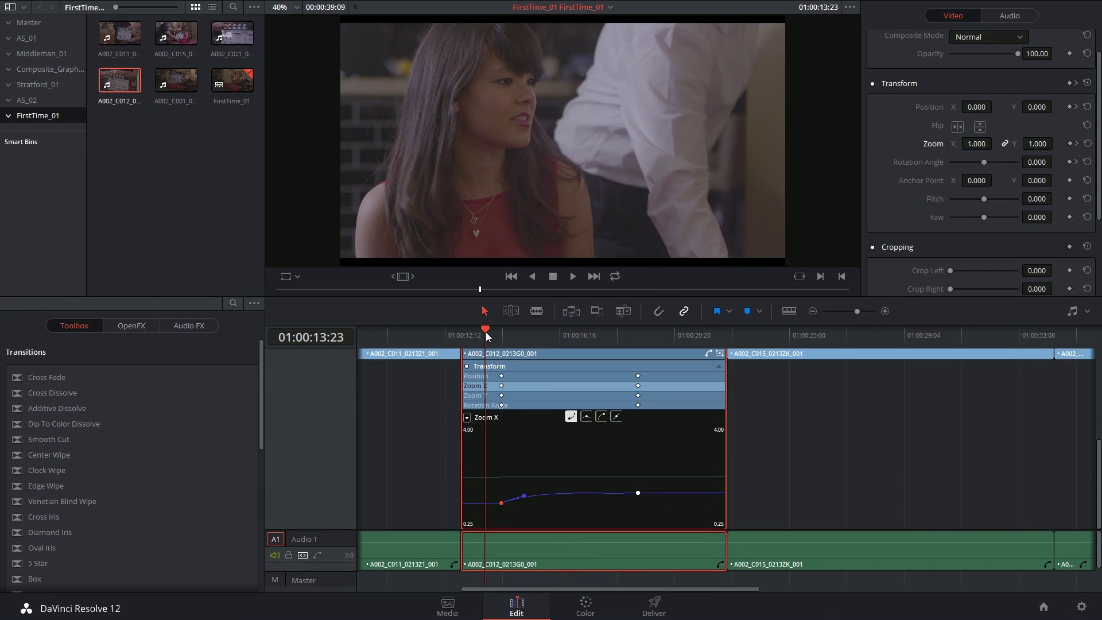
{"action": "key", "text": "space"}
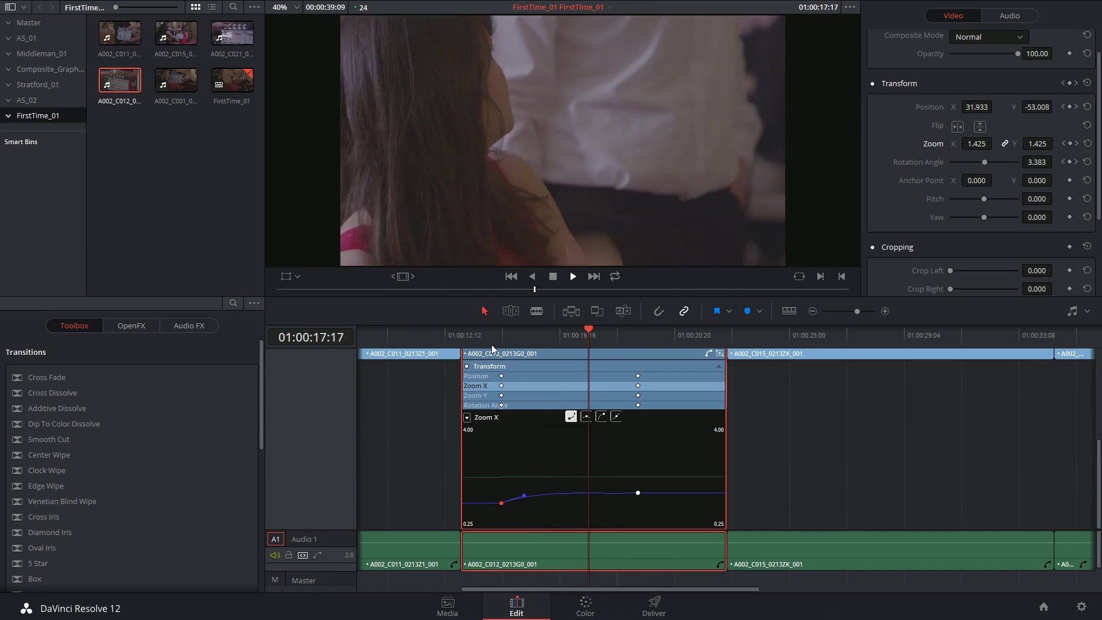
{"action": "left_click", "coordinate": [643, 498]}
{"action": "left_click", "coordinate": [638, 494]}
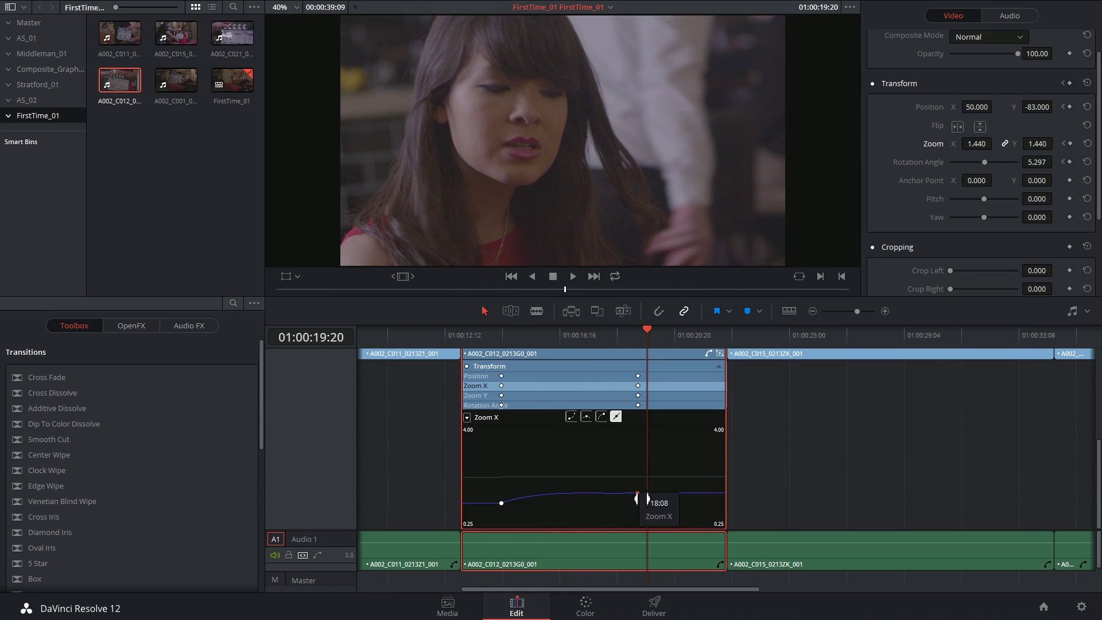
{"action": "left_click_drag", "start_coordinate": [629, 499], "coordinate": [601, 492]}
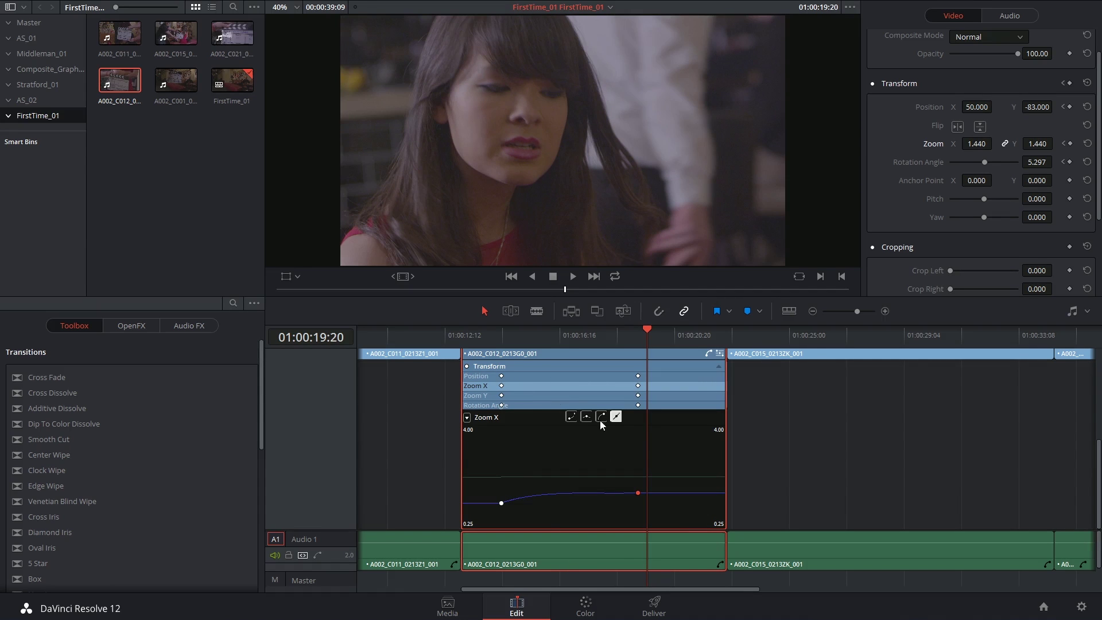
Collapse the keyframe curve editor and reselect the clip to show its Video inspector transform settings
{"action": "scroll", "coordinate": [669, 448], "scroll_direction": "up", "scroll_amount": 2}
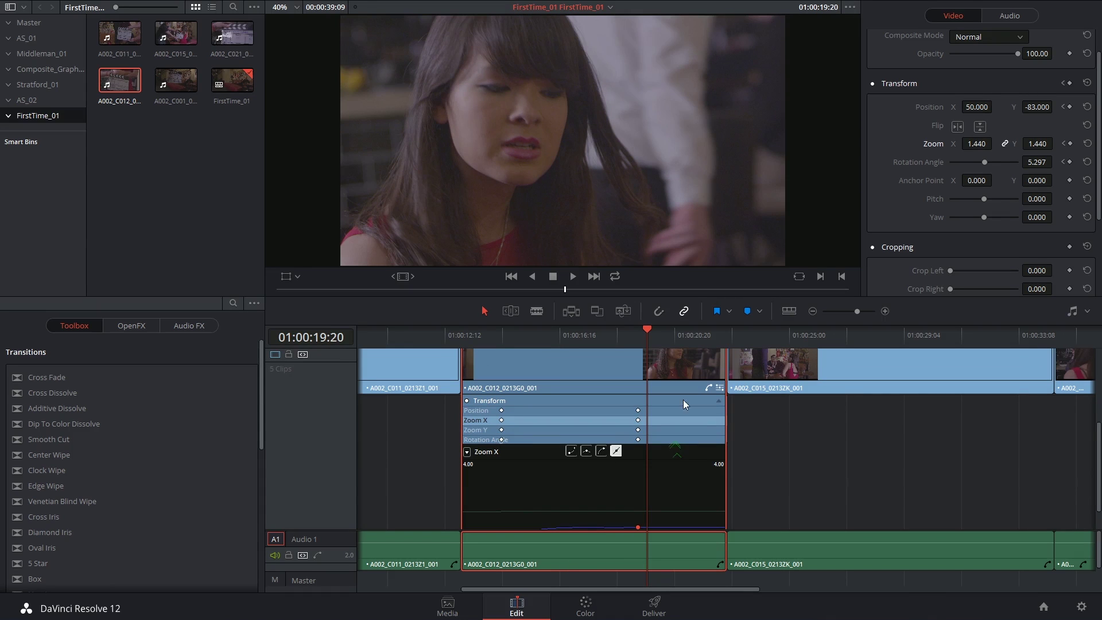
{"action": "left_click", "coordinate": [717, 388]}
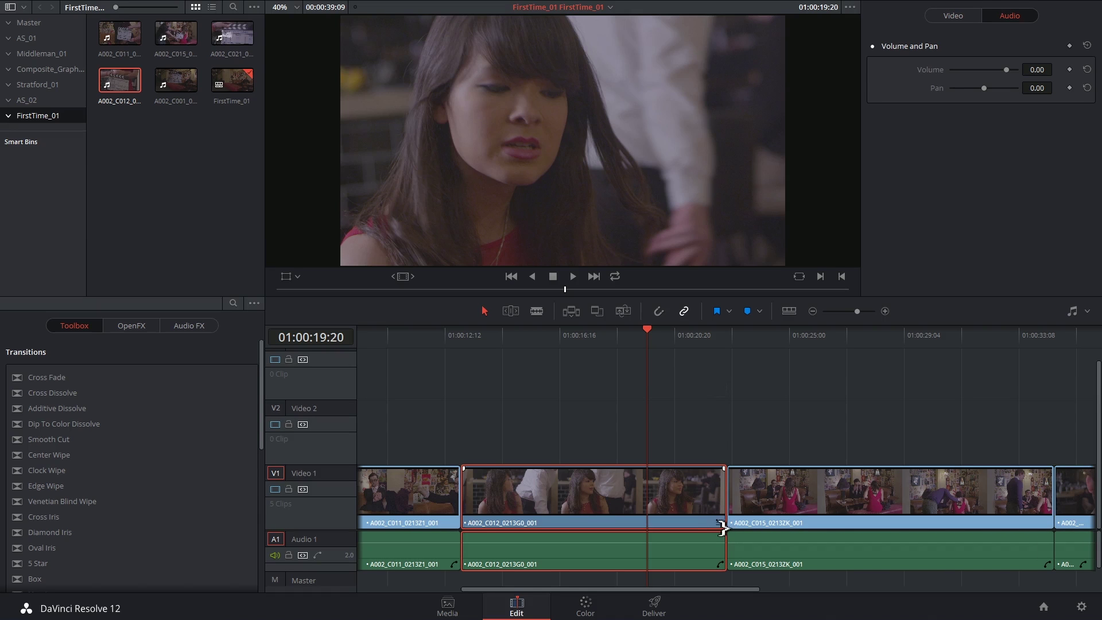
{"action": "left_click", "coordinate": [696, 491]}
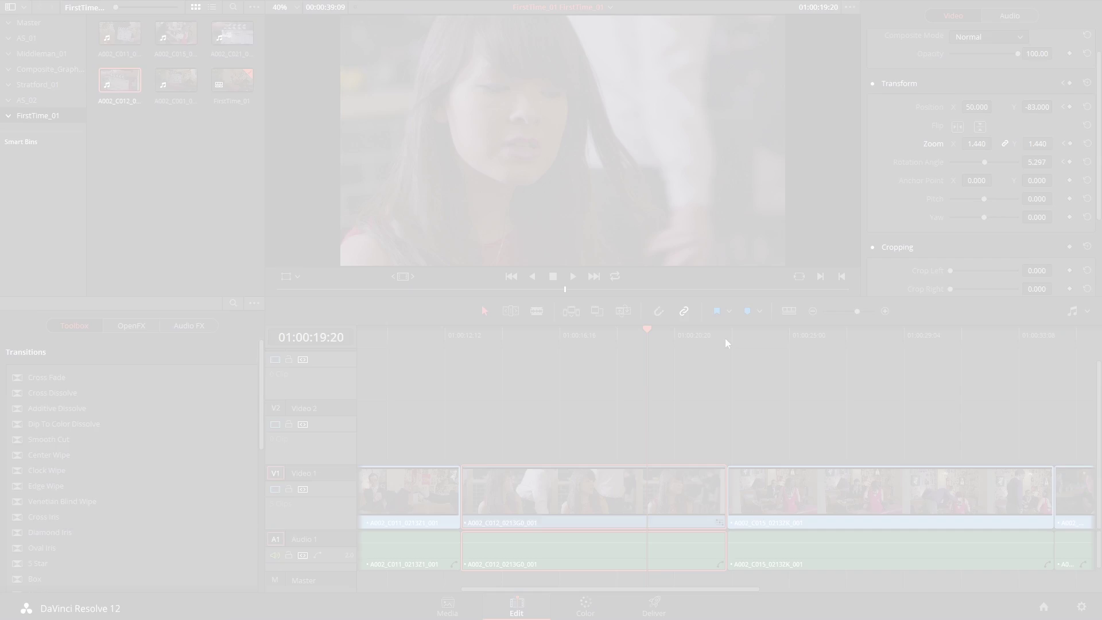